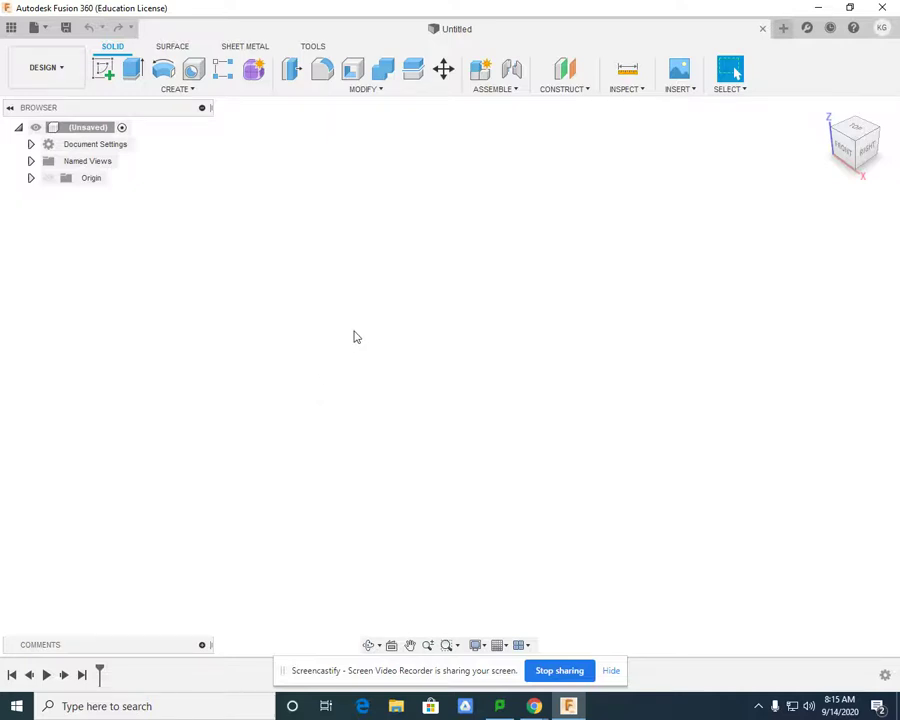
# - Start saving the untitled design from the File menu
pyautogui.click(44, 28)
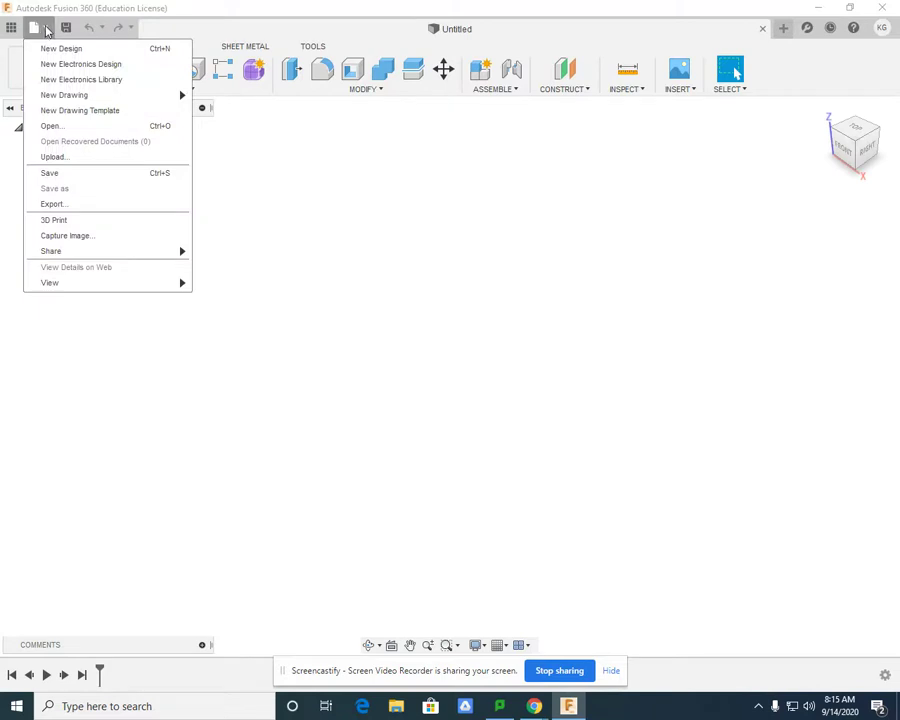
pyautogui.click(68, 176)
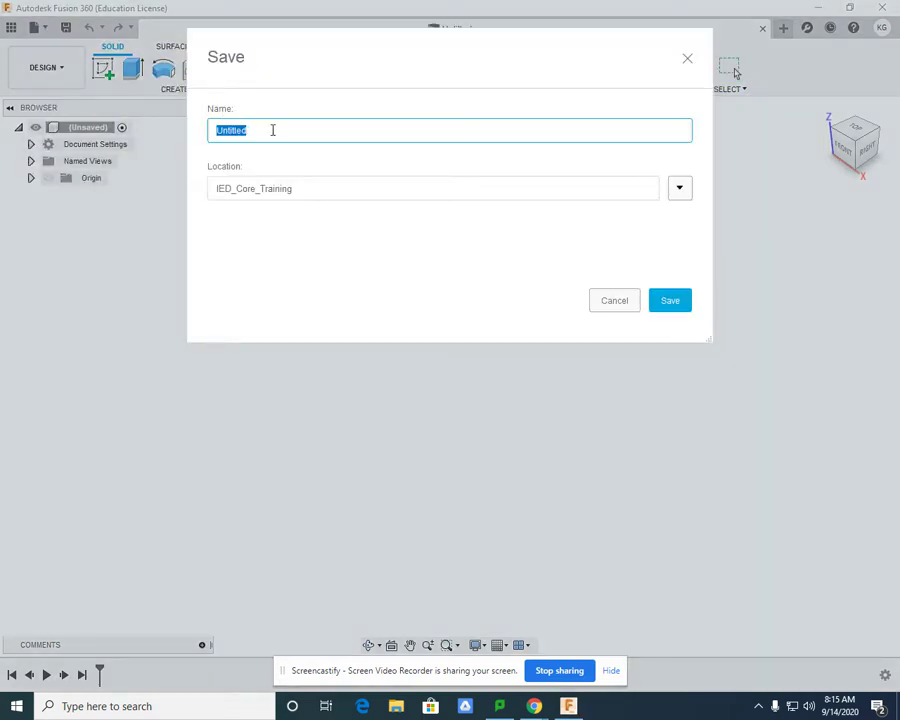
# - Enter 'Block 001' as the design name and expand the location browser
pyautogui.write('Block 001')
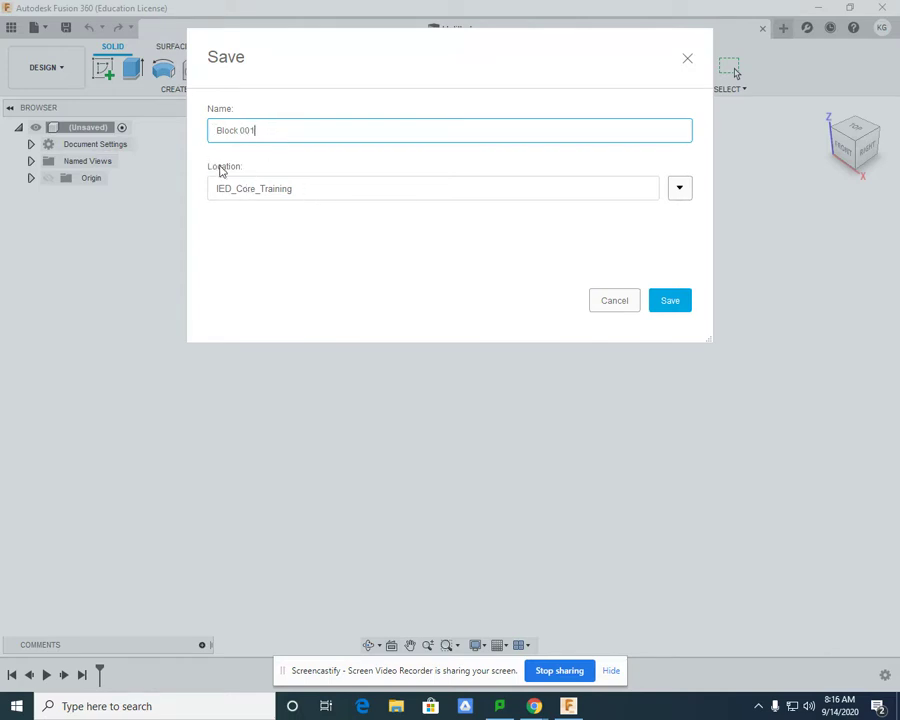
pyautogui.click(680, 190)
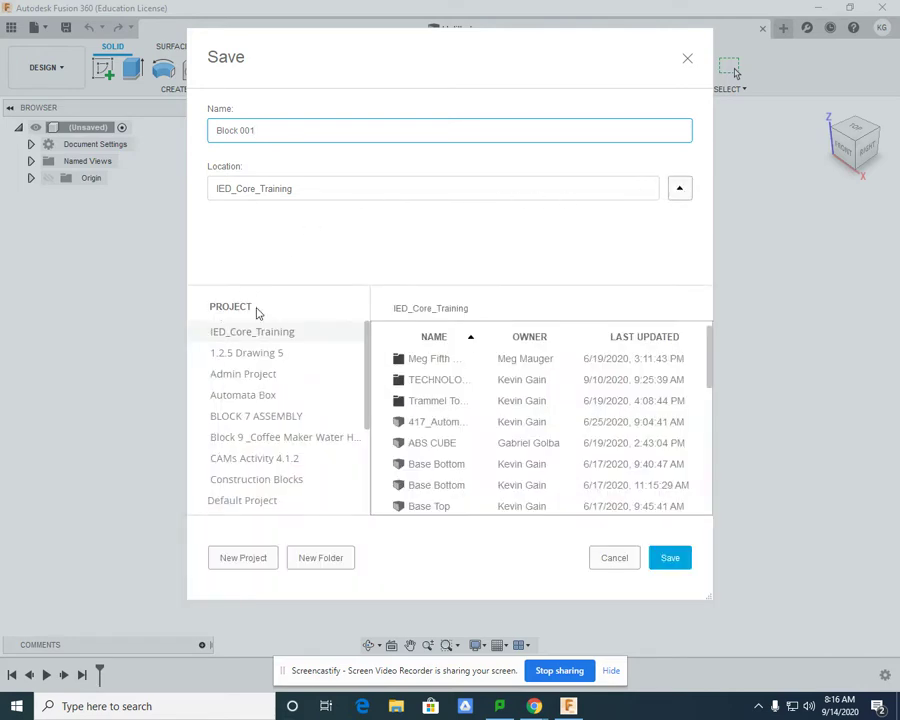
# - Add a new project called 'MY COURSE FILES' from the Save dialog
pyautogui.click(250, 558)
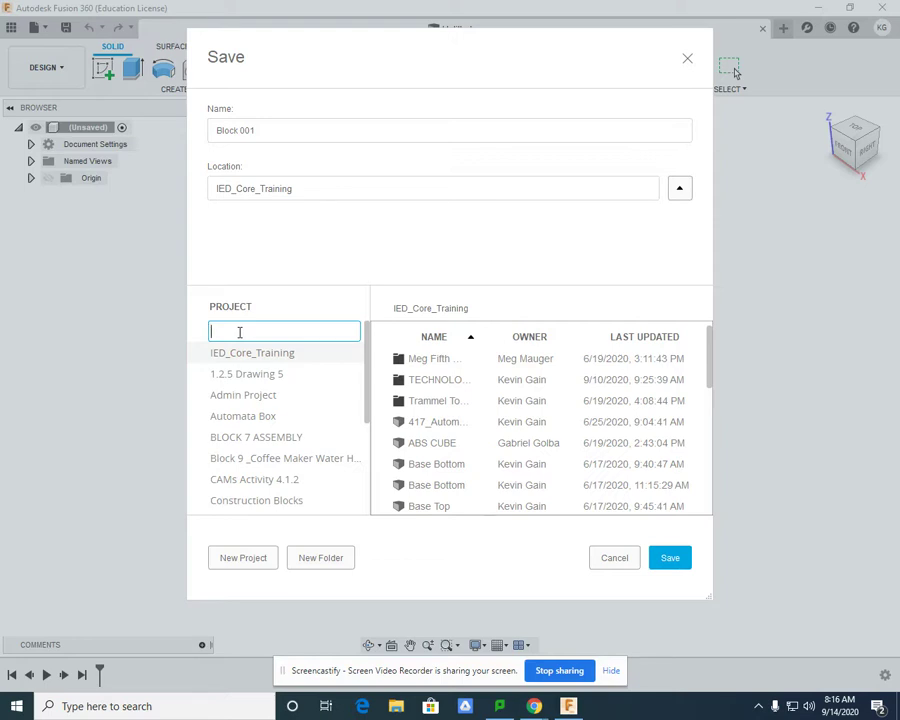
pyautogui.write('MY COURSE FILES')
# - Confirm the MY COURSE FILES project, select it as the location, and save Block 001
pyautogui.click(677, 563)
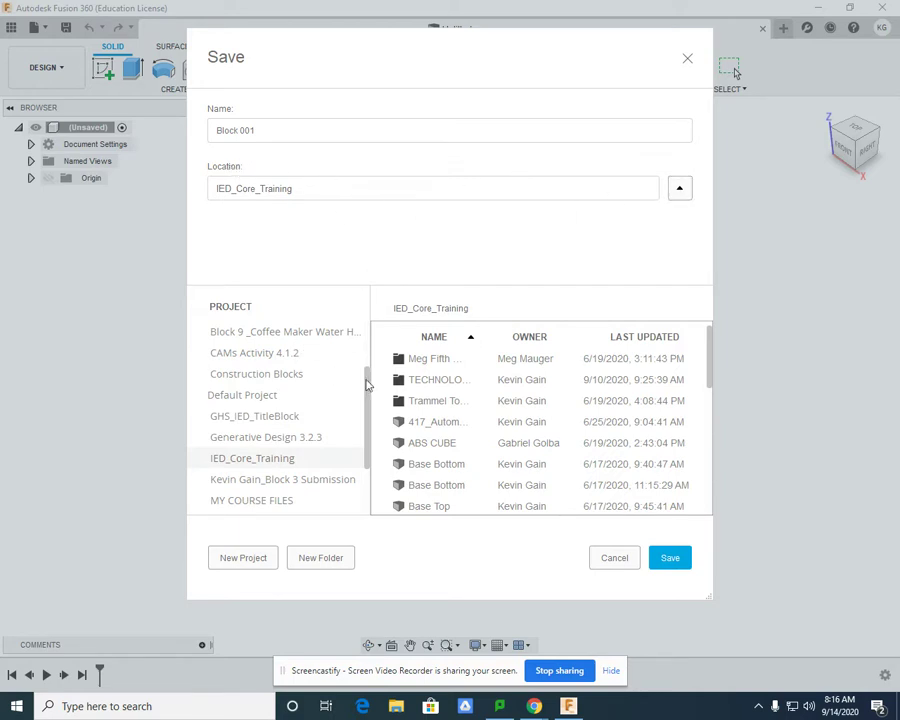
pyautogui.scroll(-3, 367, 400)
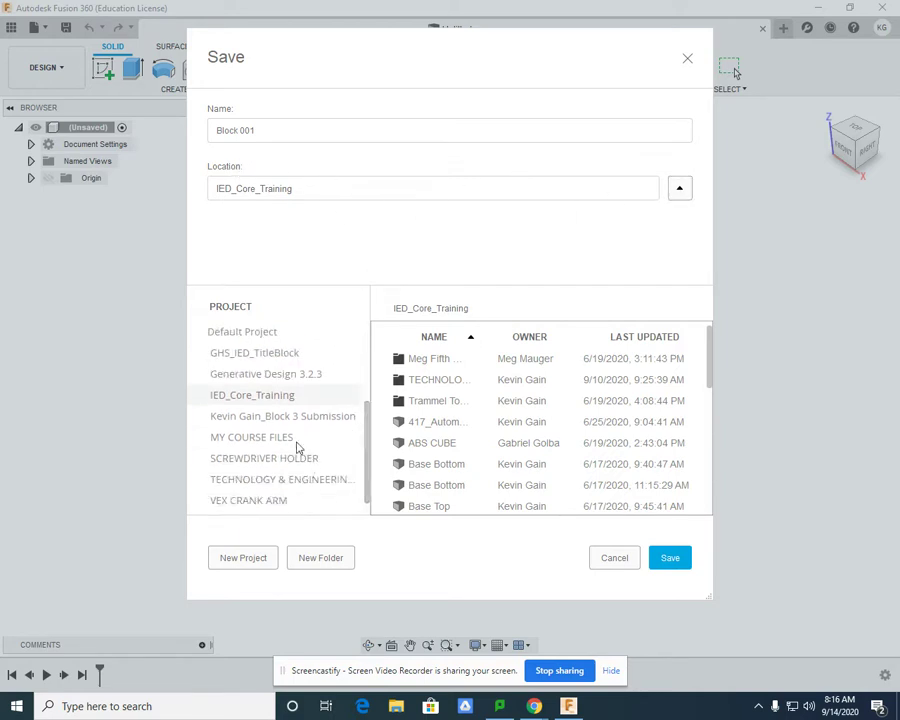
pyautogui.click(281, 440)
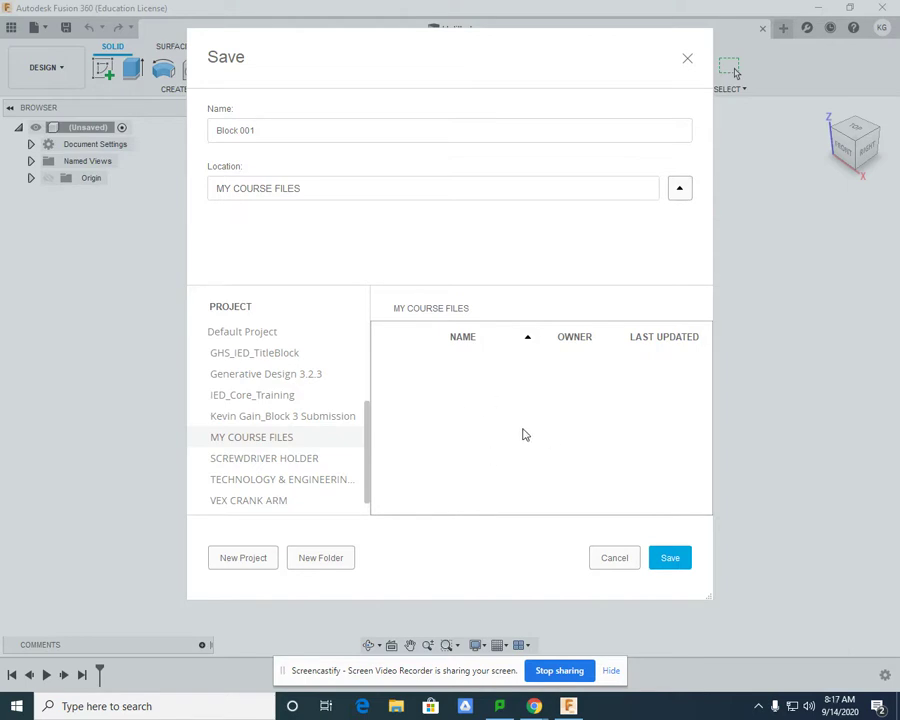
pyautogui.click(673, 558)
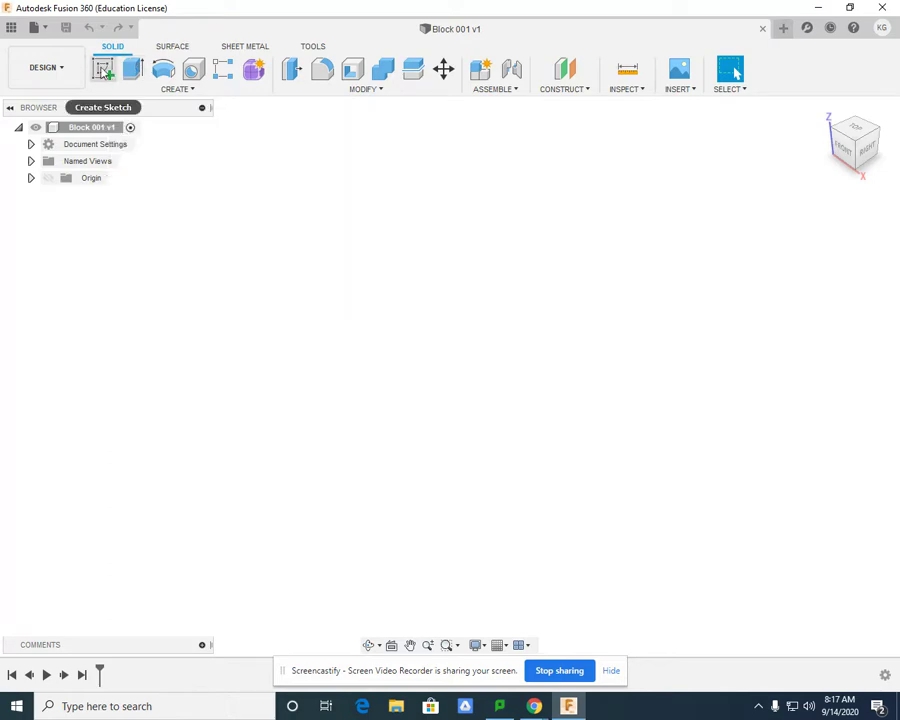
# - Create a new sketch placed on the front origin plane
pyautogui.click(105, 72)
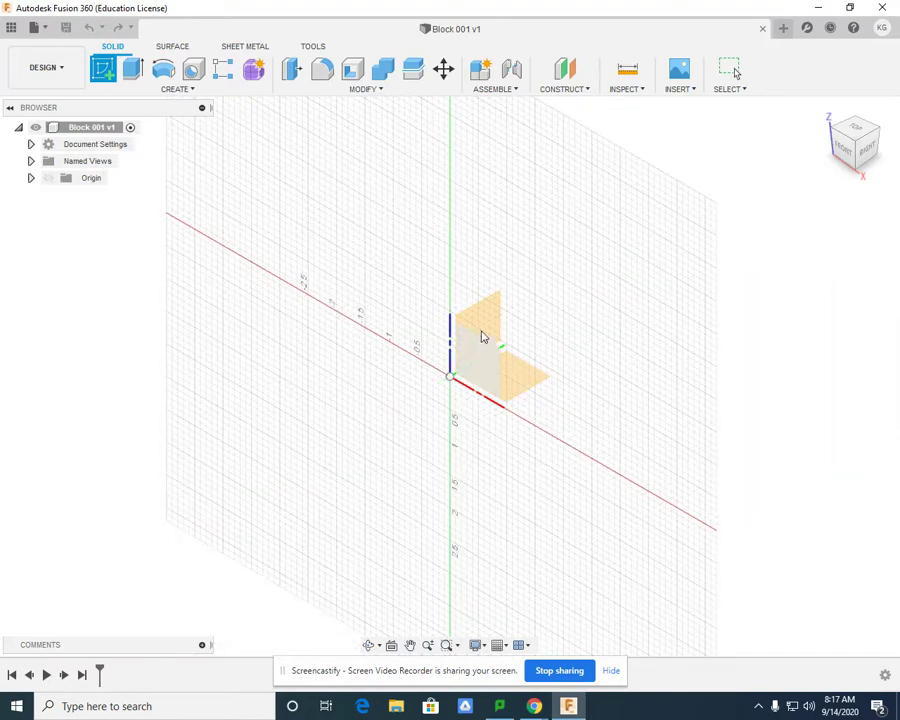
pyautogui.click(517, 385)
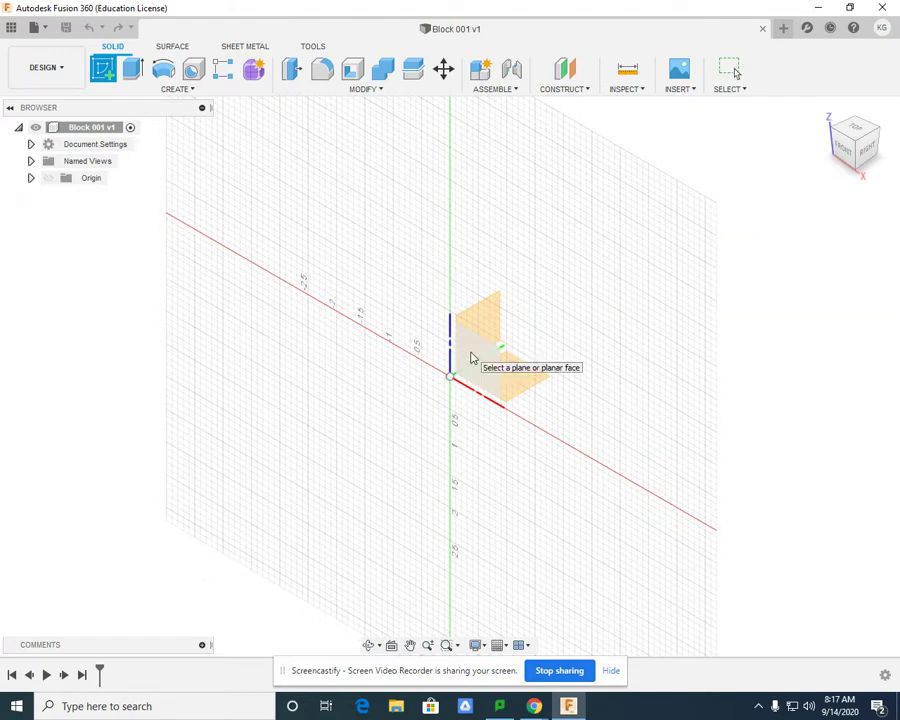
pyautogui.click(472, 358)
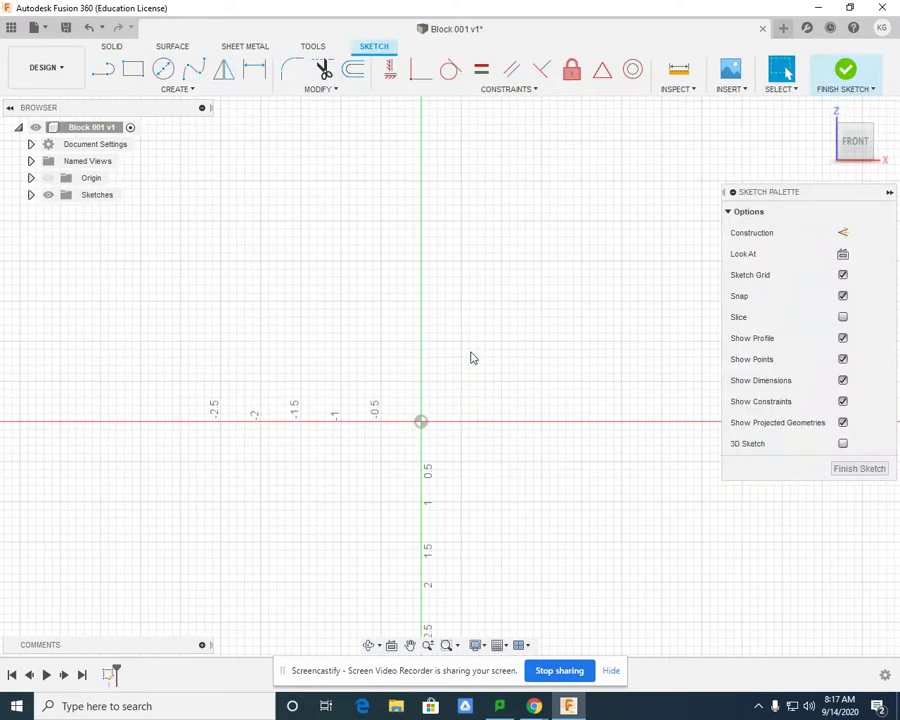
# - Draw a two-point rectangle from the origin, roughly 2.2 in by 0.6 in
pyautogui.click(134, 74)
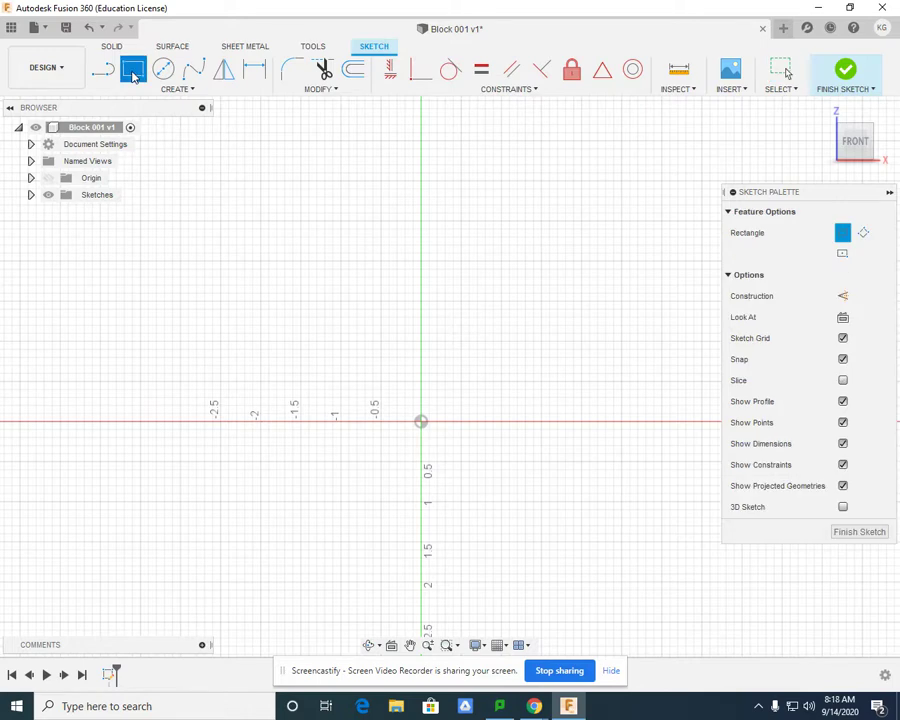
pyautogui.click(421, 421)
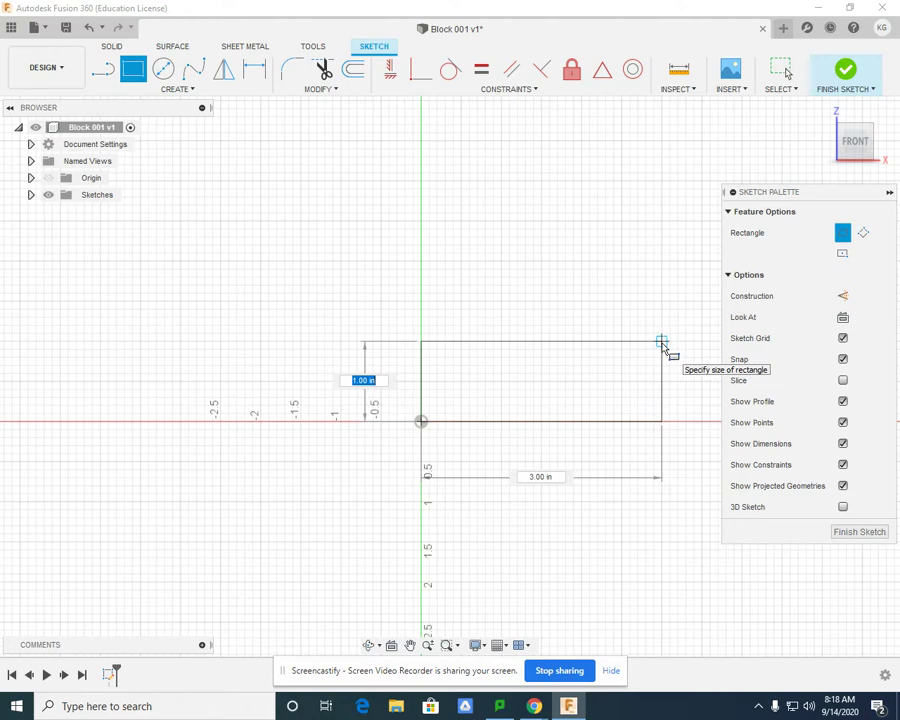
pyautogui.click(597, 374)
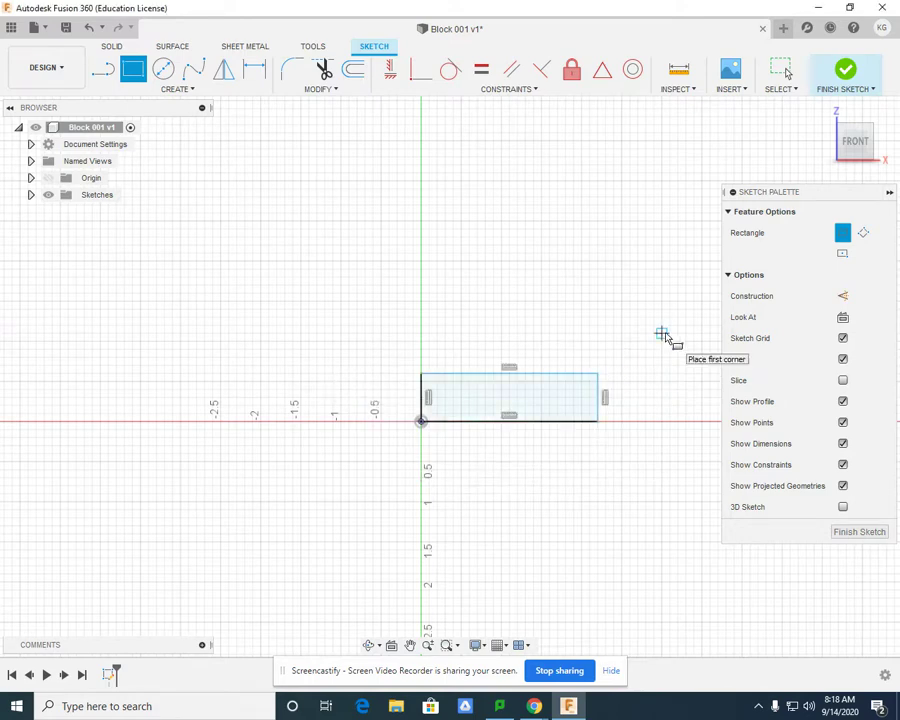
# - Dimension the left edge to 1 in and the bottom edge to 3 in, then finish the sketch
pyautogui.click(256, 77)
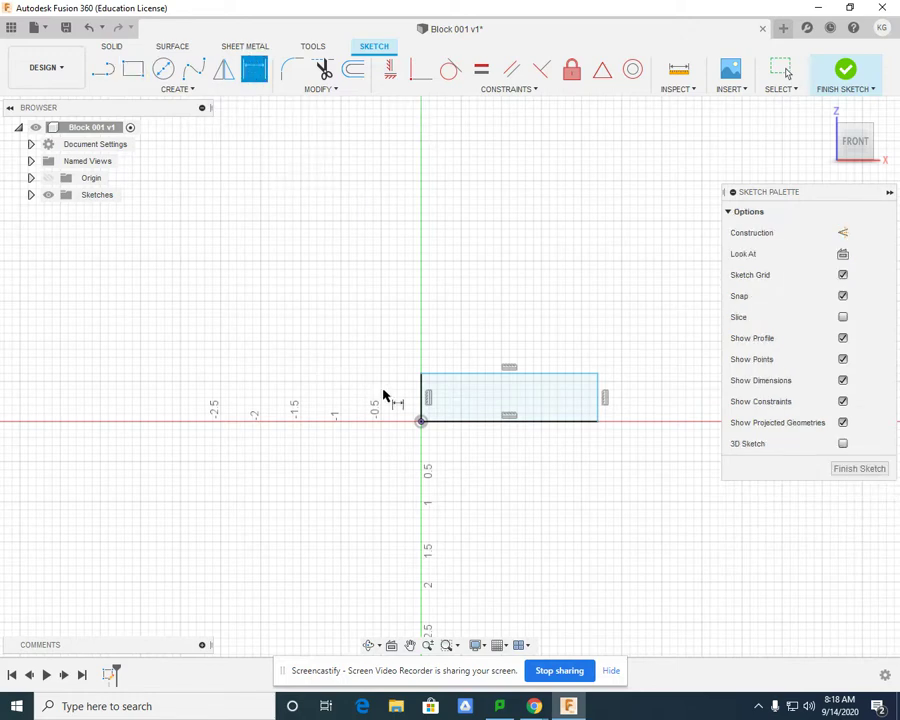
pyautogui.click(422, 402)
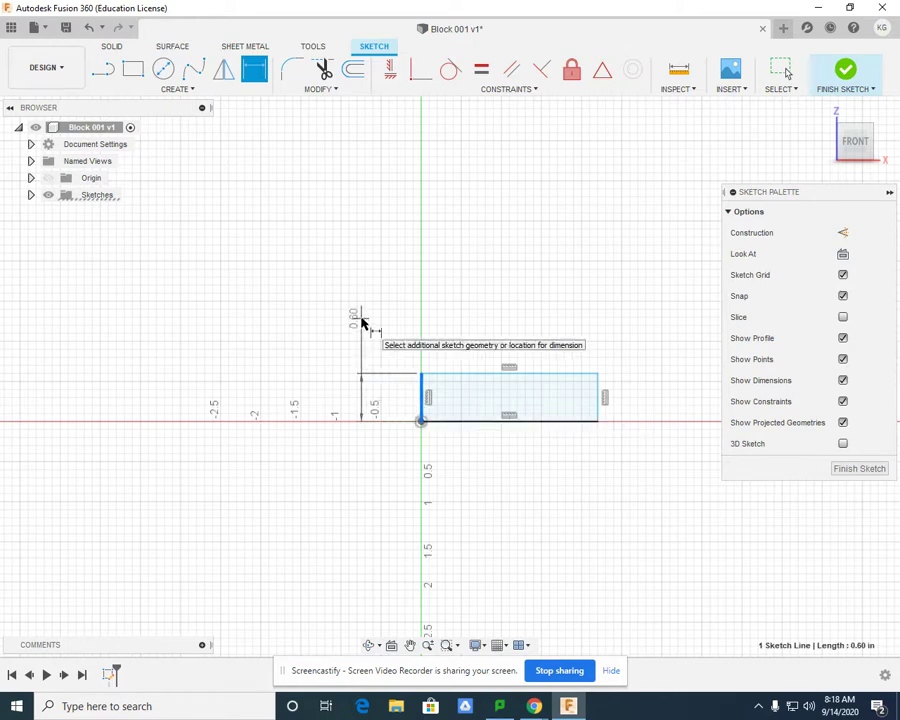
pyautogui.click(363, 323)
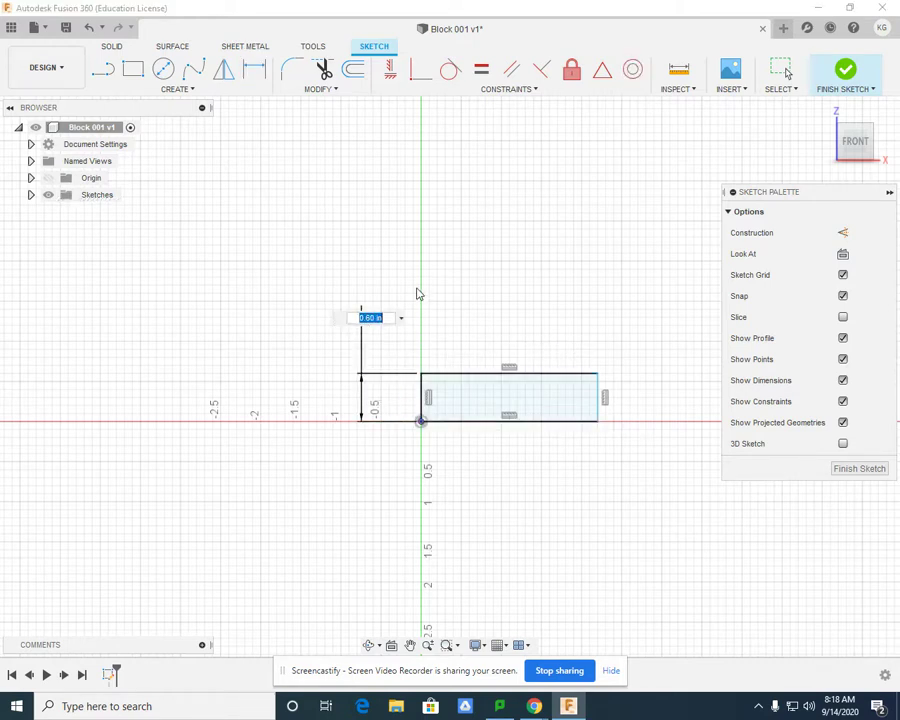
pyautogui.write('1')
pyautogui.press('Return')
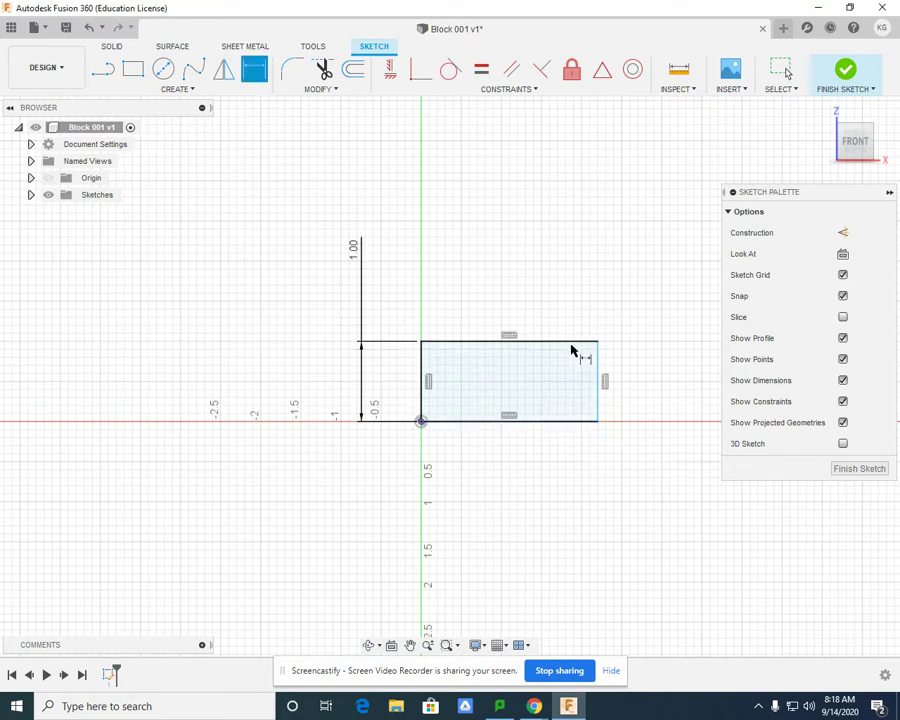
pyautogui.click(565, 427)
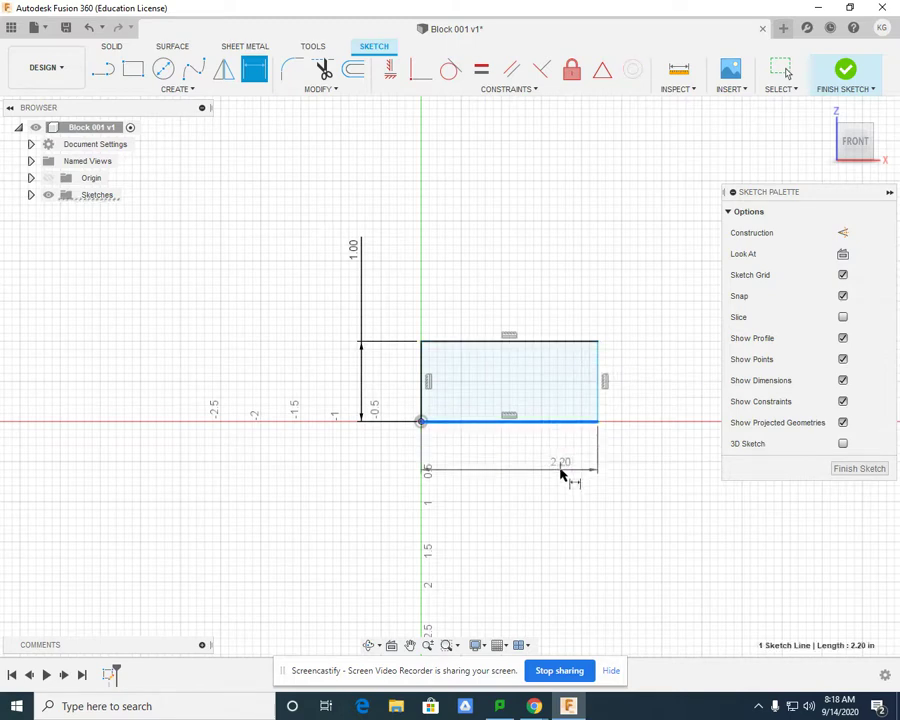
pyautogui.click(578, 482)
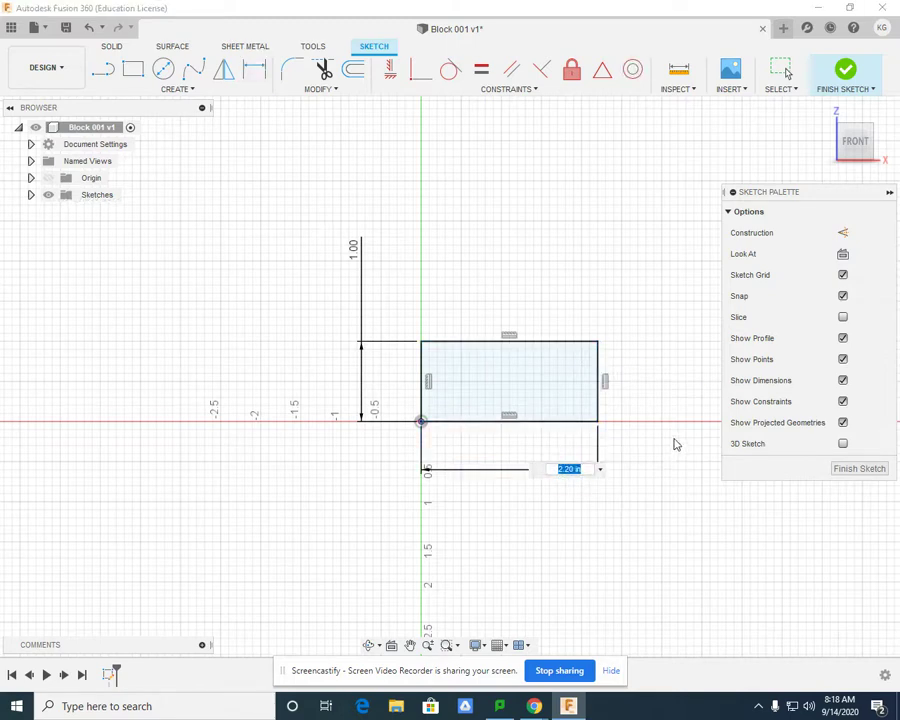
pyautogui.write('3')
pyautogui.press('Return')
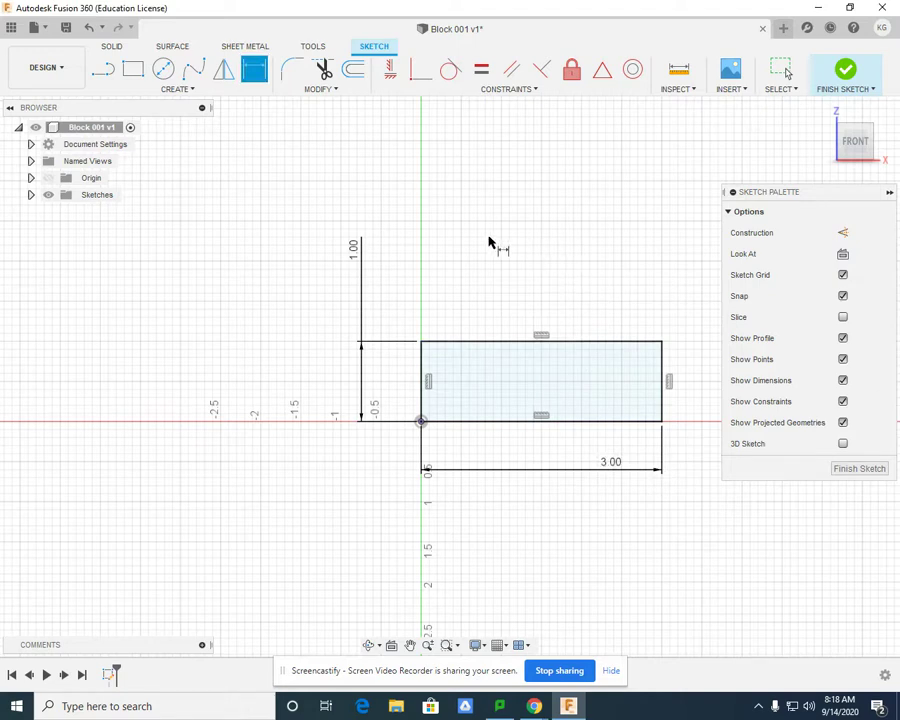
pyautogui.click(846, 74)
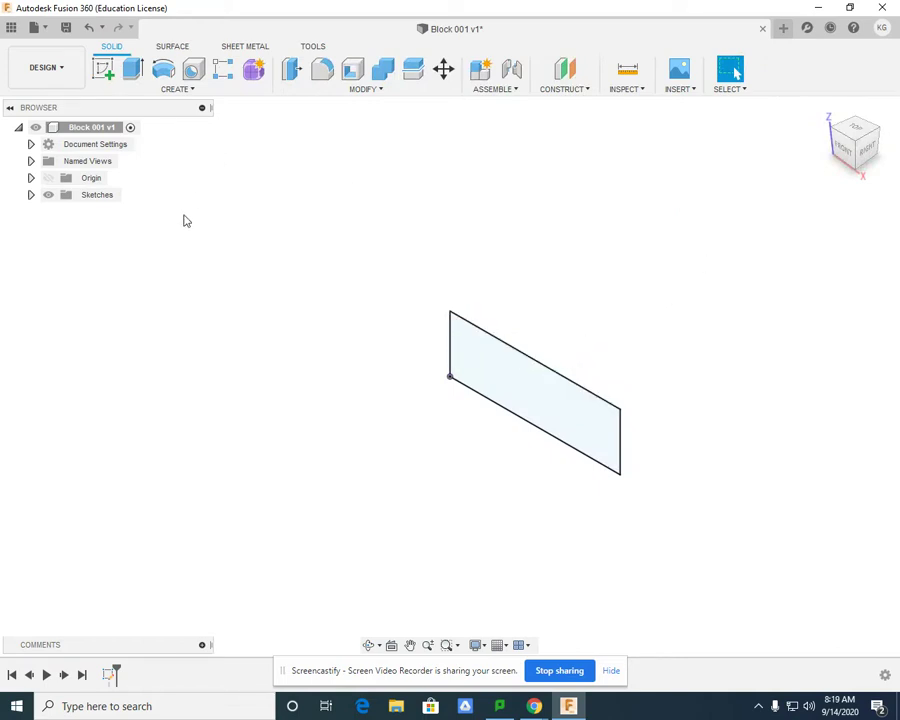
# - Extrude the rectangle profile 2 in into a solid block
pyautogui.click(133, 75)
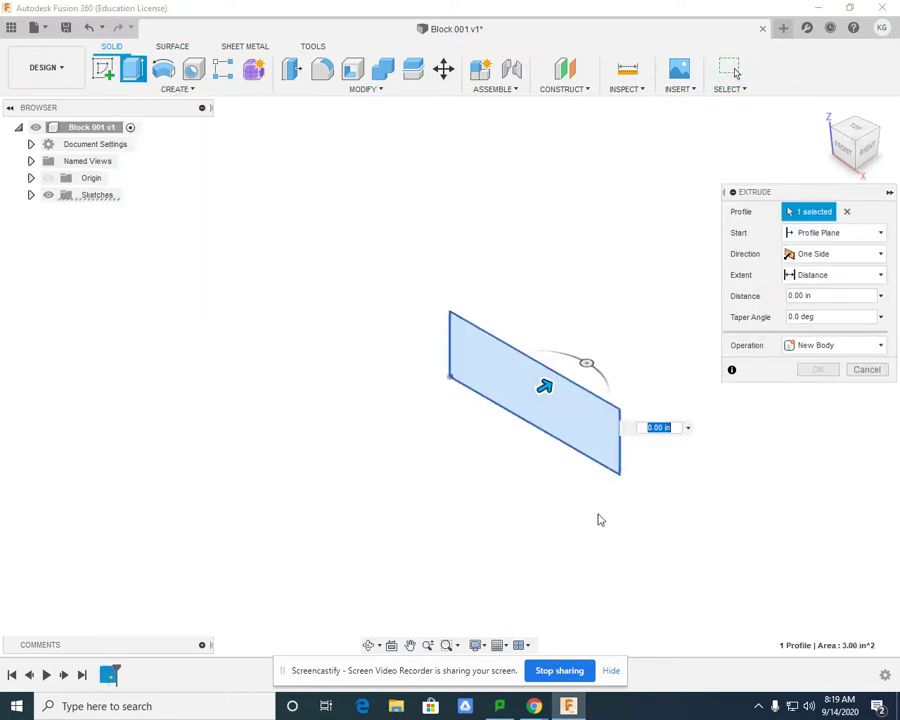
pyautogui.moveTo(544, 386); pyautogui.dragTo(441, 435)
pyautogui.moveTo(427, 454); pyautogui.dragTo(625, 372)
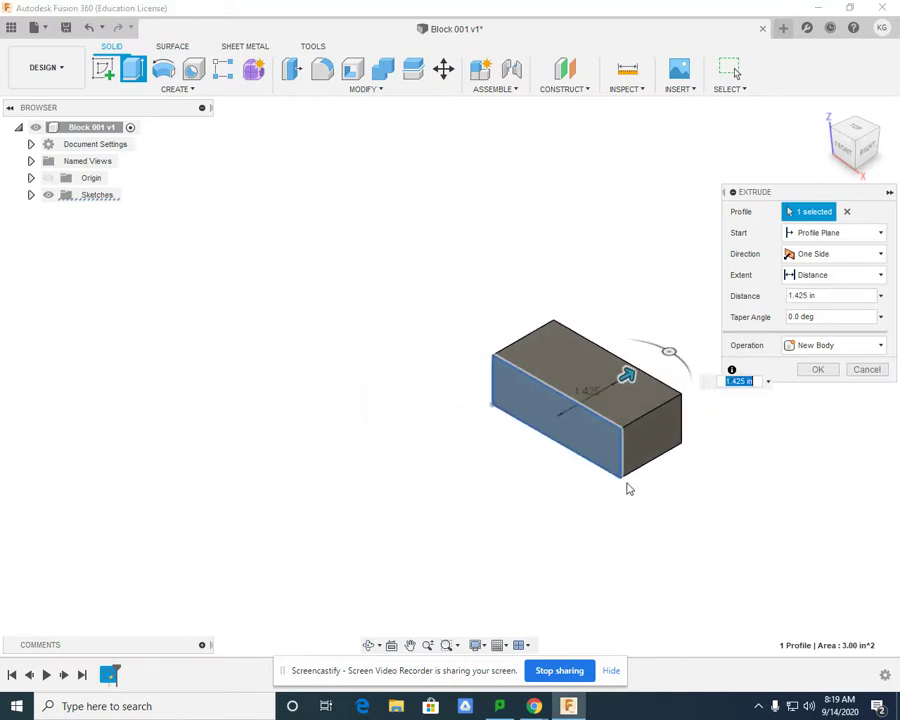
pyautogui.scroll(5, 679, 460)
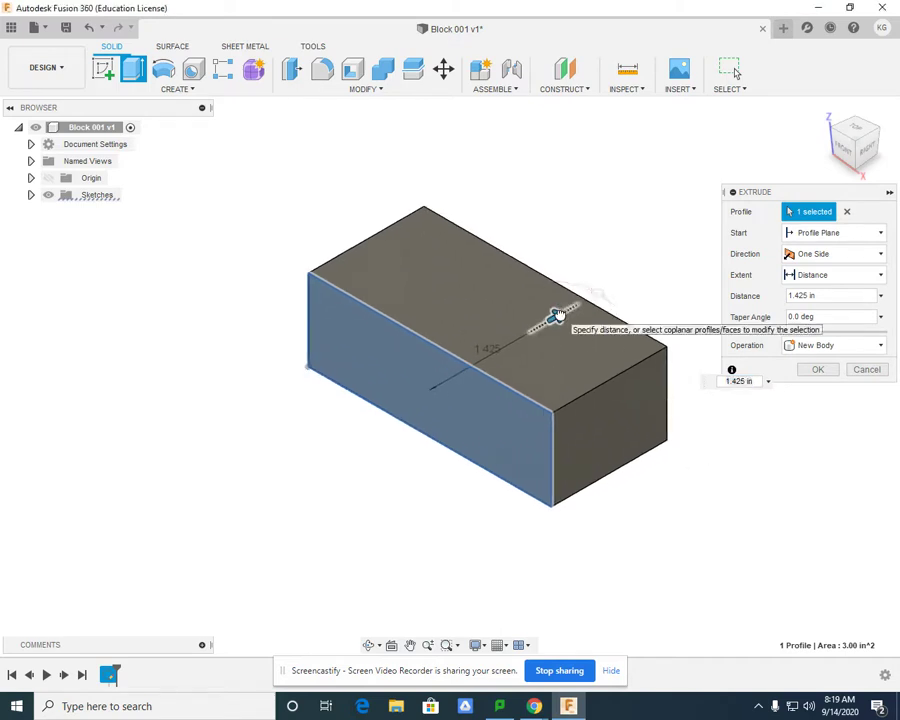
pyautogui.moveTo(557, 316); pyautogui.dragTo(522, 333)
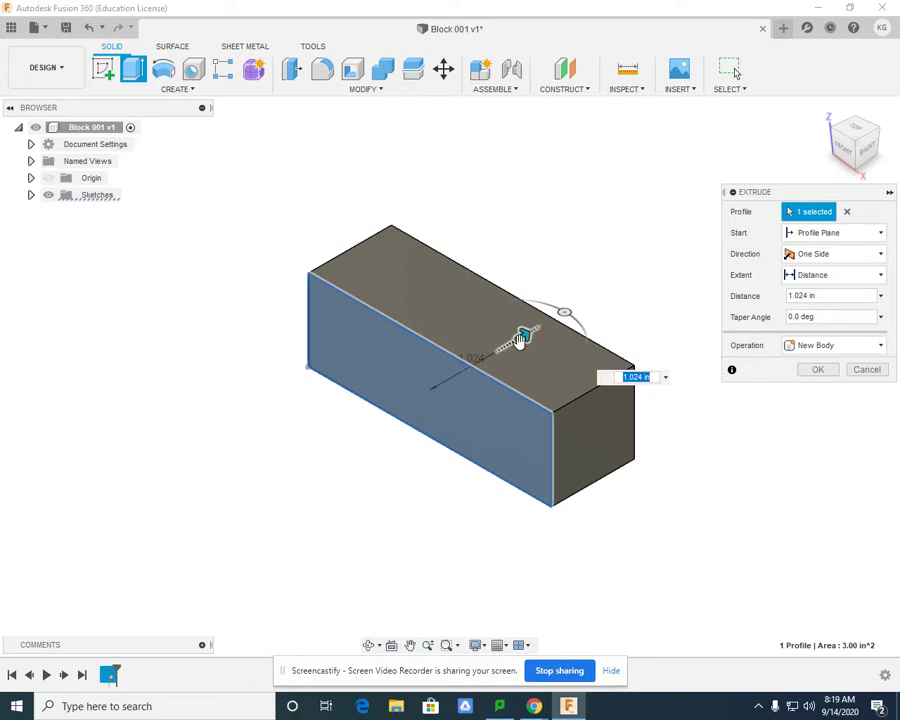
pyautogui.moveTo(522, 337); pyautogui.dragTo(578, 302)
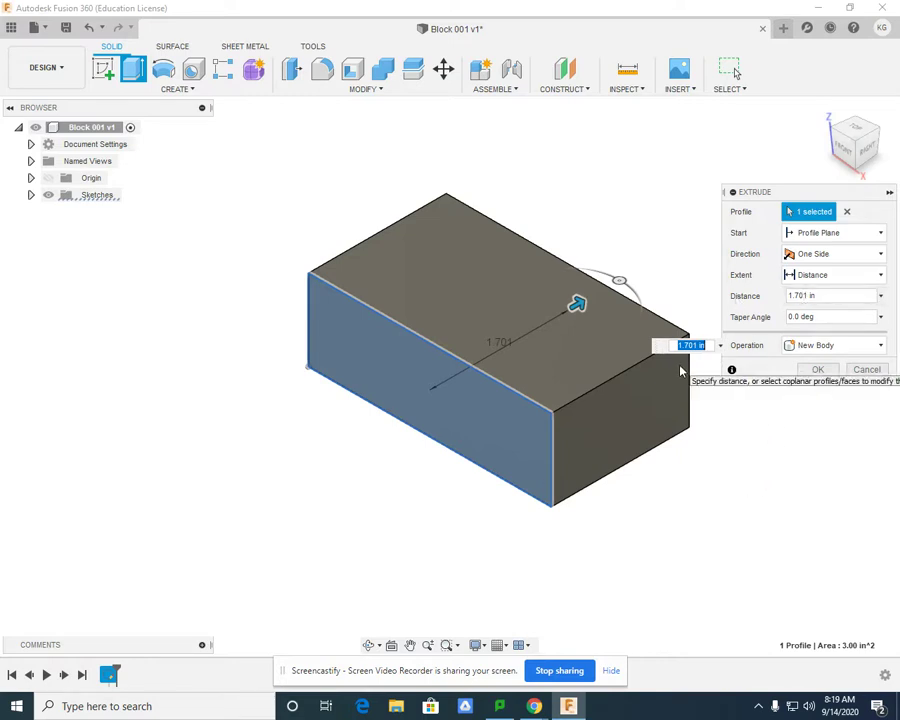
pyautogui.write('2')
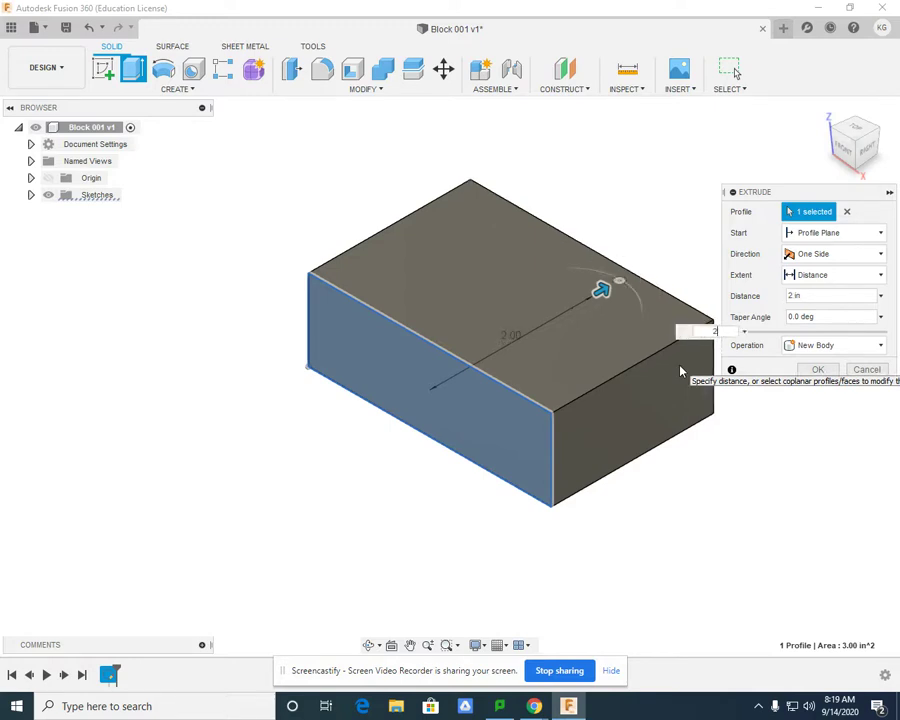
pyautogui.press('Return')
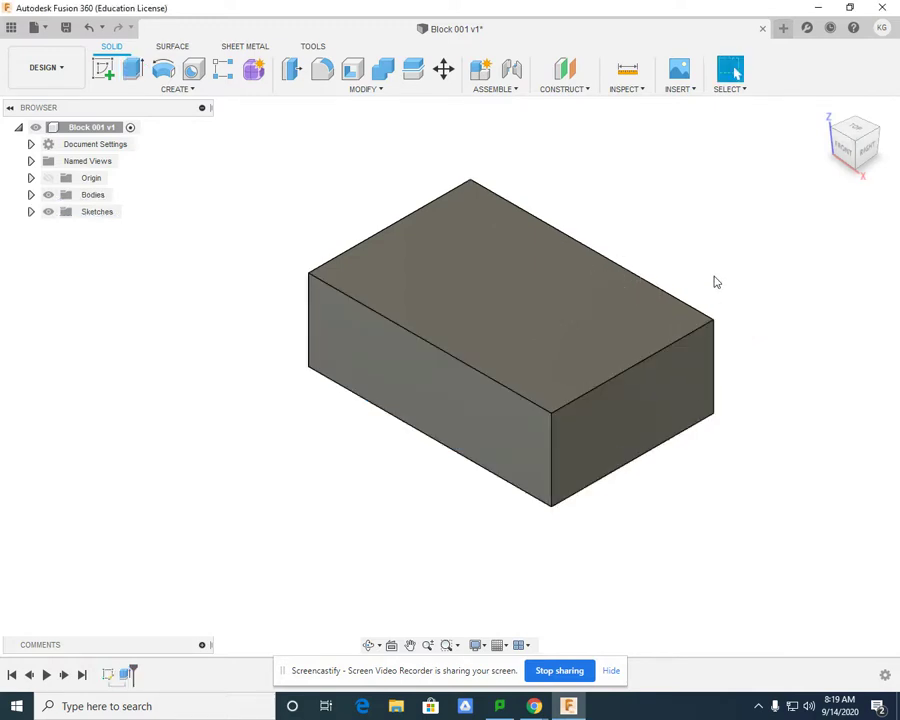
# - Re-centre the view on the finished block and bring up the File menu
pyautogui.scroll(-3, 717, 271)
pyautogui.scroll(2, 721, 225)
pyautogui.moveTo(721, 225); pyautogui.dragTo(689, 250, button='middle')
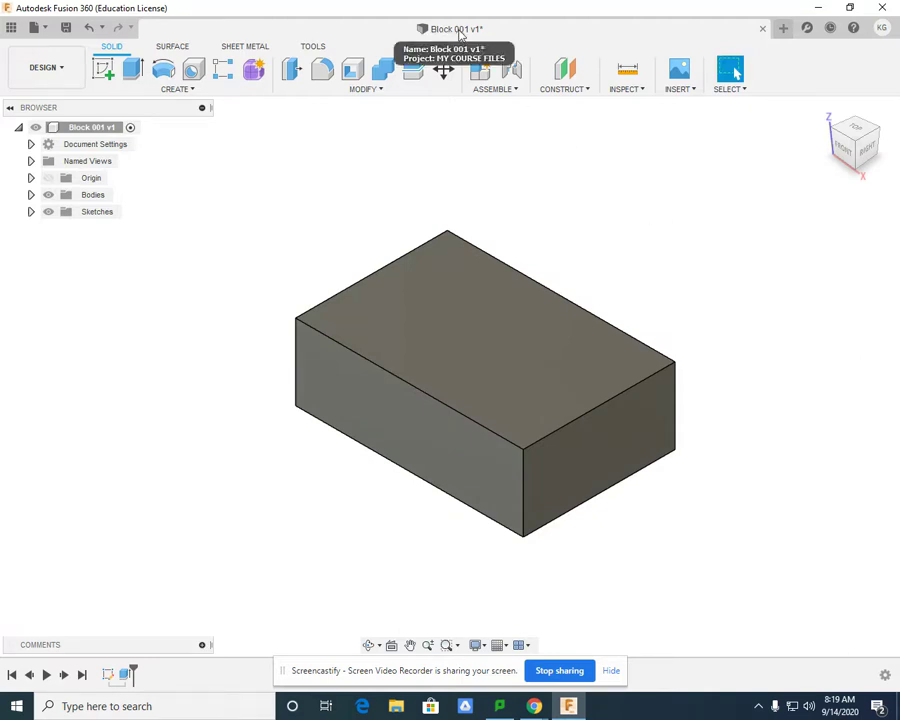
pyautogui.click(44, 31)
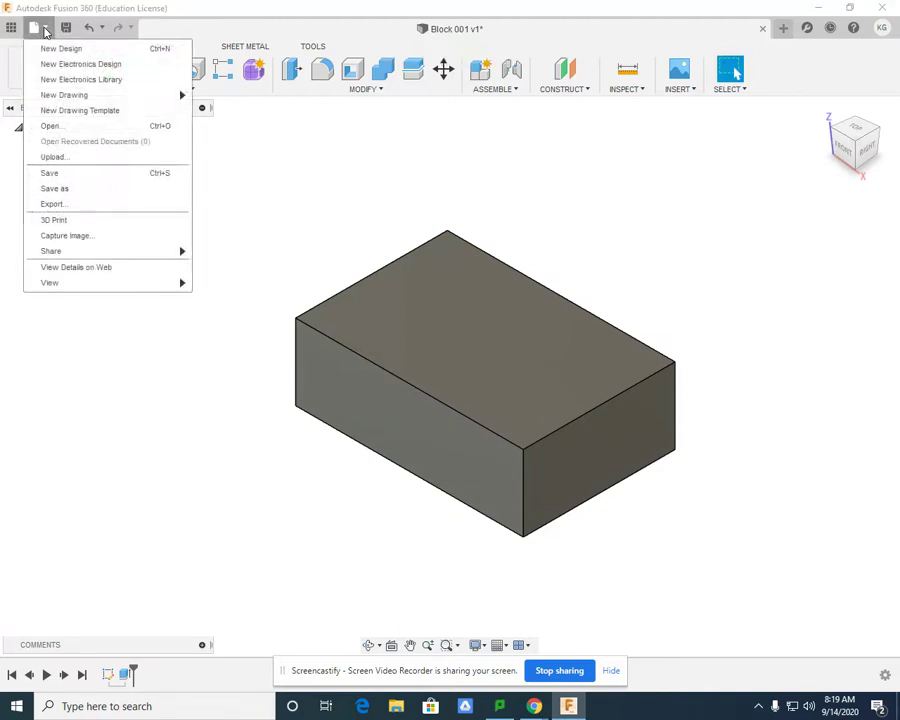
# - Open Save As for Block 001 in MY COURSE FILES
pyautogui.click(48, 189)
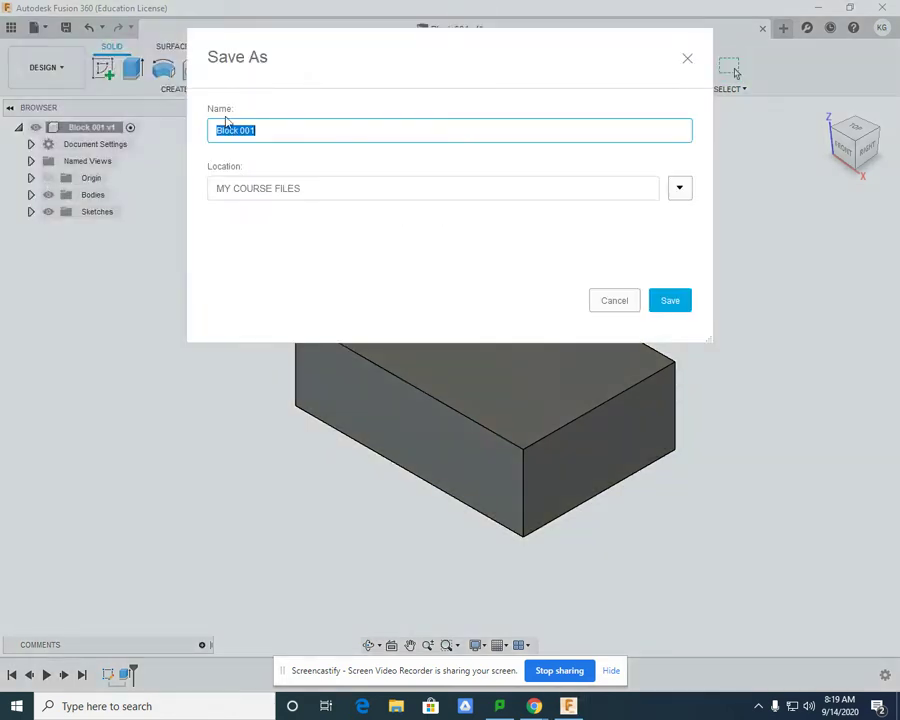